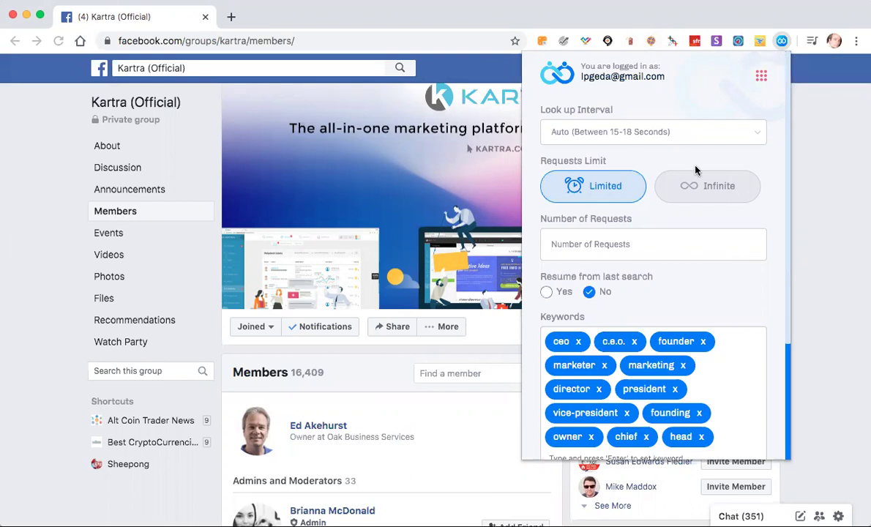
Step: Choose Messaging 1 in the Message Groups dropdown at the bottom of the Friend Connector popup
{"action": "scroll", "coordinate": [695, 171], "scroll_direction": "down", "scroll_amount": 2}
{"action": "scroll", "coordinate": [695, 170], "scroll_direction": "up", "scroll_amount": 2}
{"action": "scroll", "coordinate": [695, 171], "scroll_direction": "down", "scroll_amount": 5}
{"action": "scroll", "coordinate": [695, 171], "scroll_direction": "up", "scroll_amount": 5}
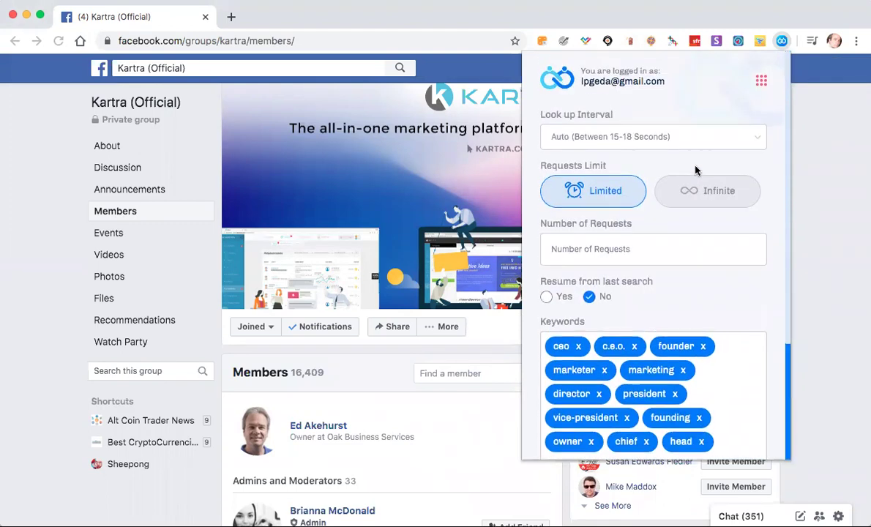
{"action": "scroll", "coordinate": [695, 170], "scroll_direction": "down", "scroll_amount": 1}
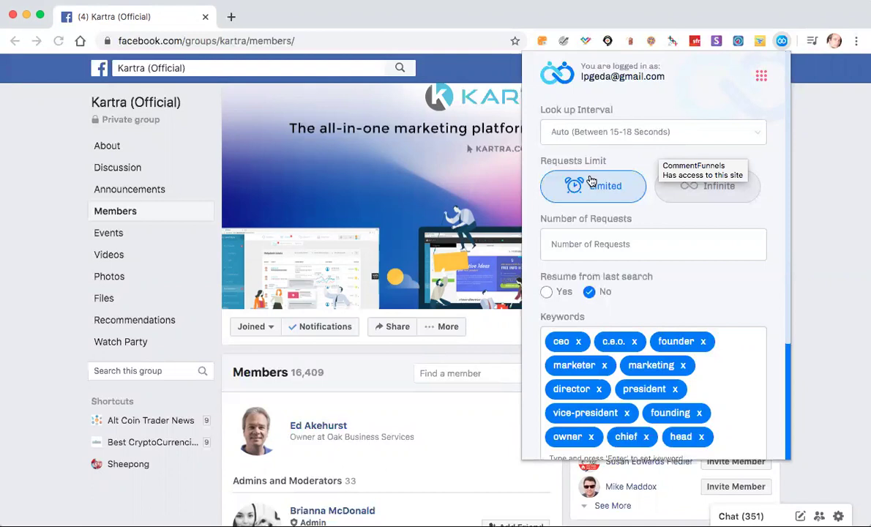
{"action": "scroll", "coordinate": [621, 187], "scroll_direction": "down", "scroll_amount": 3}
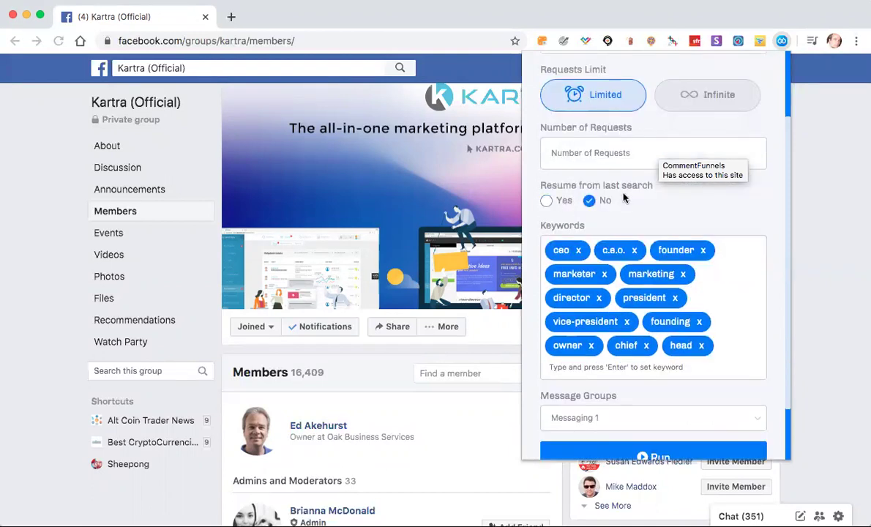
{"action": "scroll", "coordinate": [623, 198], "scroll_direction": "down", "scroll_amount": 2}
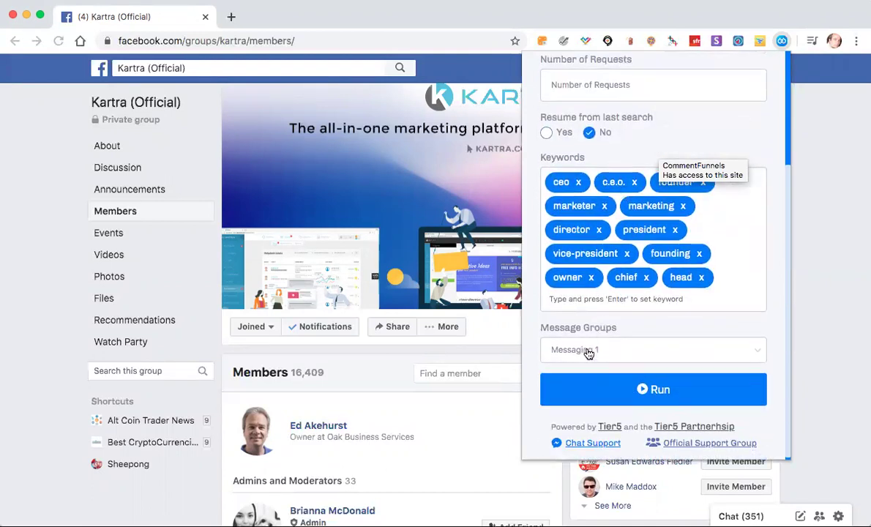
{"action": "scroll", "coordinate": [588, 355], "scroll_direction": "up", "scroll_amount": 2}
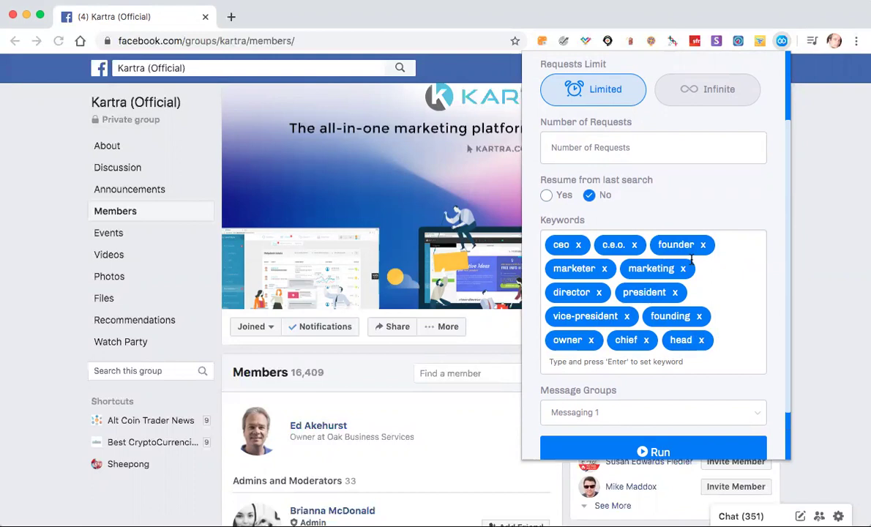
{"action": "scroll", "coordinate": [690, 260], "scroll_direction": "down", "scroll_amount": 2}
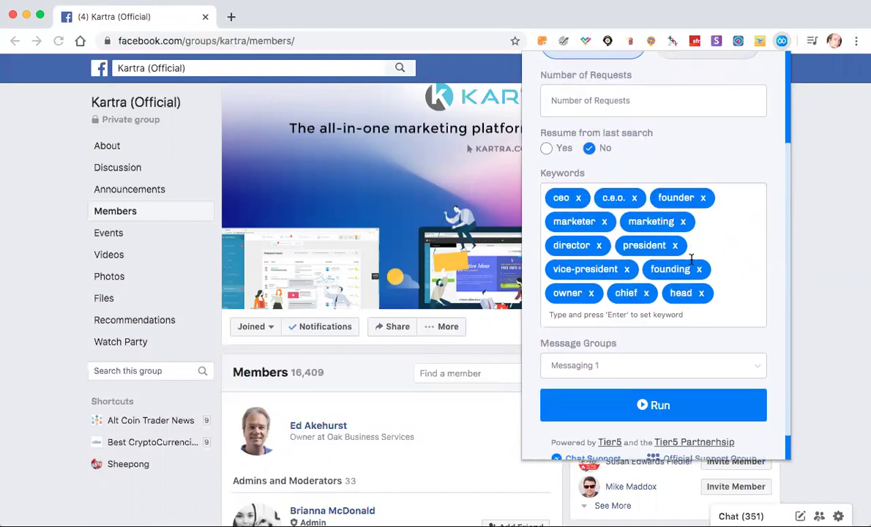
{"action": "left_click", "coordinate": [593, 349]}
{"action": "left_click", "coordinate": [604, 348]}
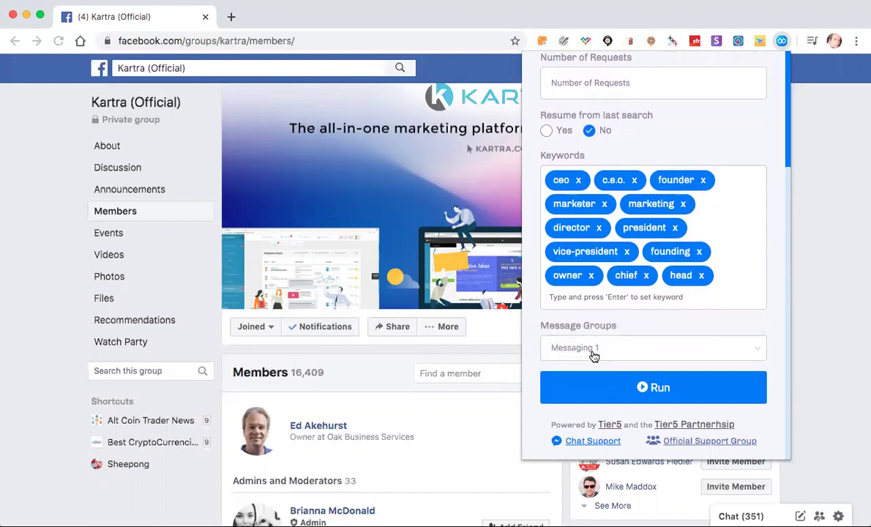
{"action": "scroll", "coordinate": [587, 355], "scroll_direction": "up", "scroll_amount": 5}
Step: Set the Look up Interval to 10 Mins, after briefly picking 15 Mins
{"action": "left_click", "coordinate": [563, 130]}
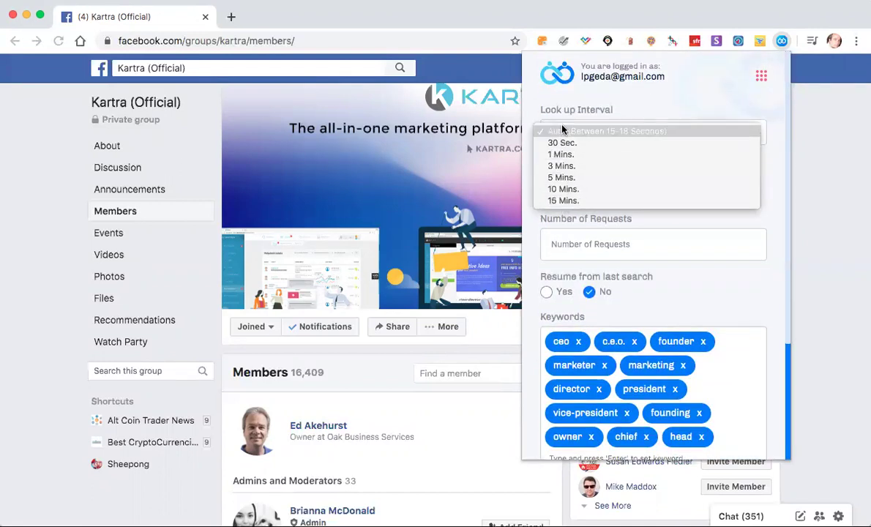
{"action": "left_click", "coordinate": [561, 202]}
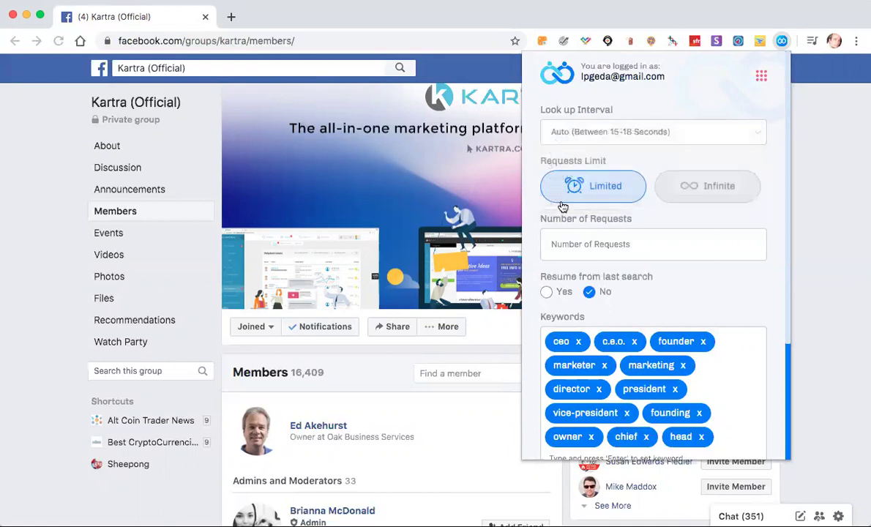
{"action": "left_click", "coordinate": [567, 130]}
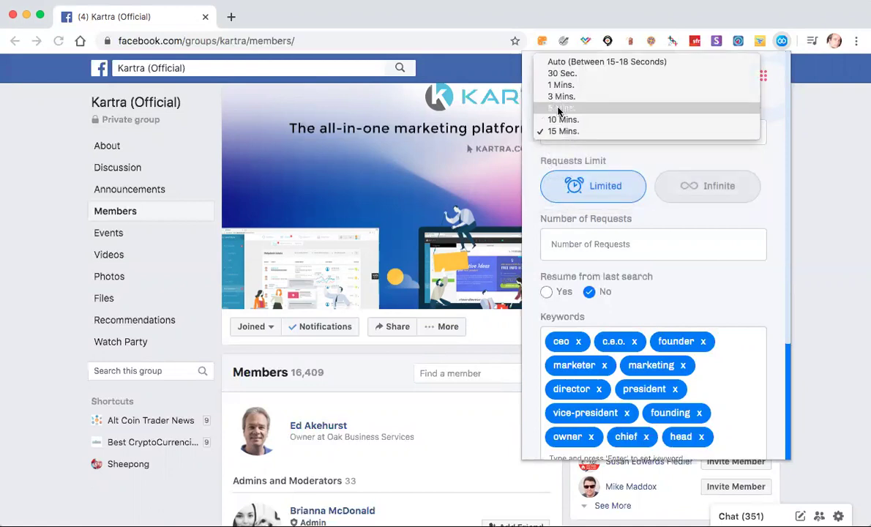
{"action": "left_click", "coordinate": [563, 120]}
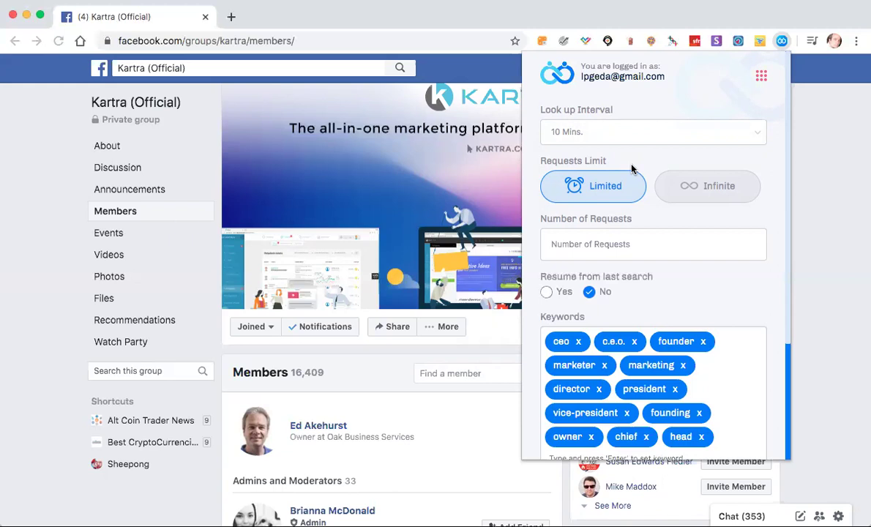
Step: Keep the request mode on Limited and set Number of Requests to 5
{"action": "scroll", "coordinate": [636, 167], "scroll_direction": "down", "scroll_amount": 1}
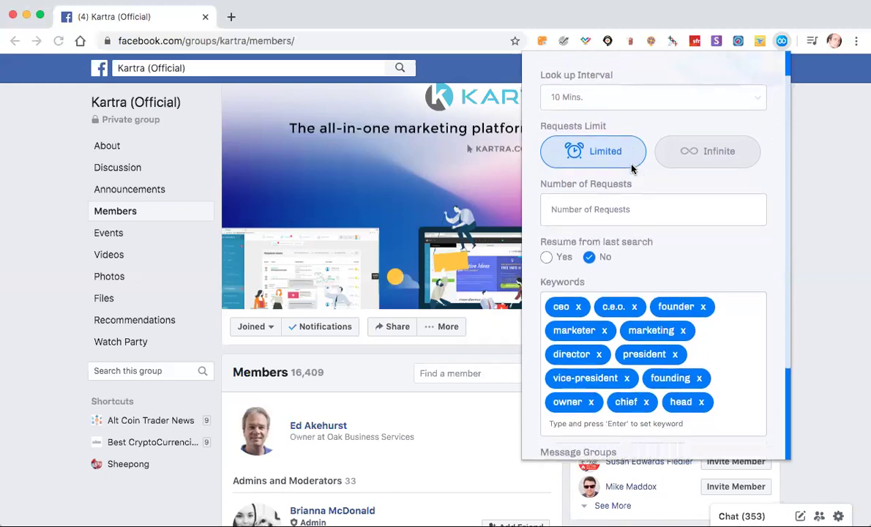
{"action": "left_click", "coordinate": [693, 155]}
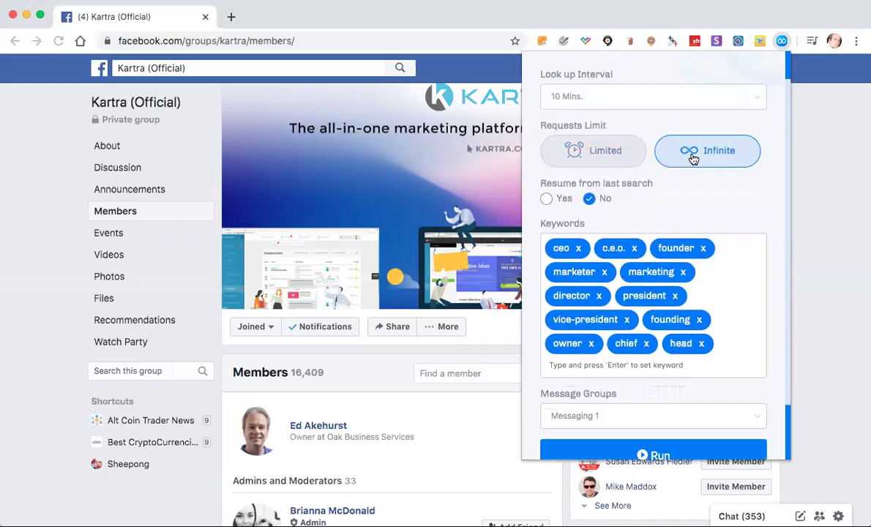
{"action": "scroll", "coordinate": [691, 159], "scroll_direction": "up", "scroll_amount": 1}
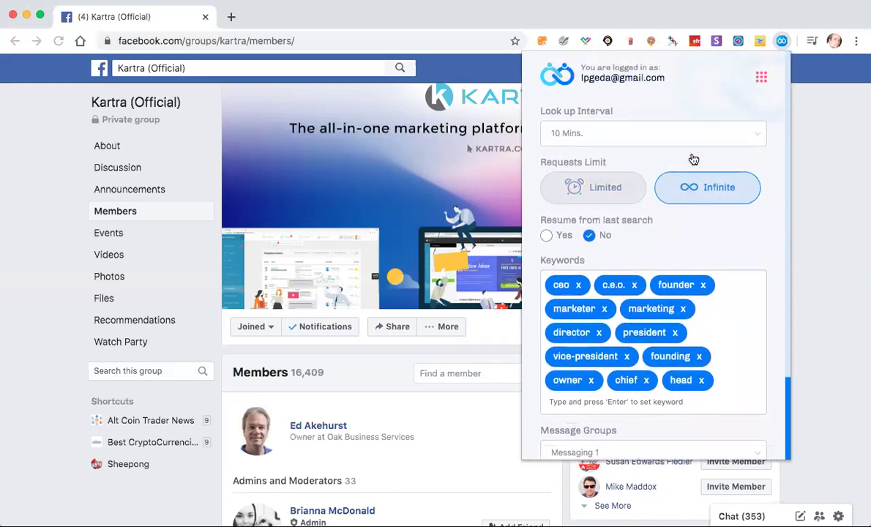
{"action": "left_click", "coordinate": [606, 186]}
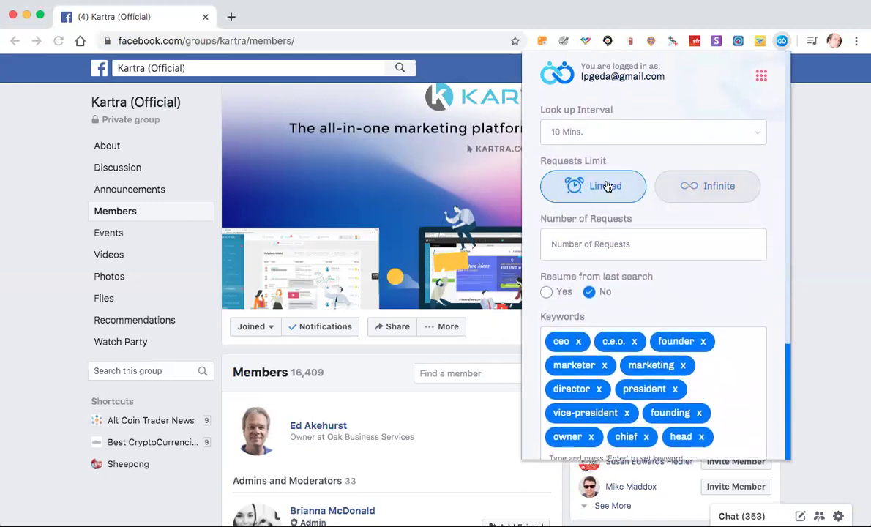
{"action": "left_click", "coordinate": [567, 244]}
{"action": "type", "text": "50"}
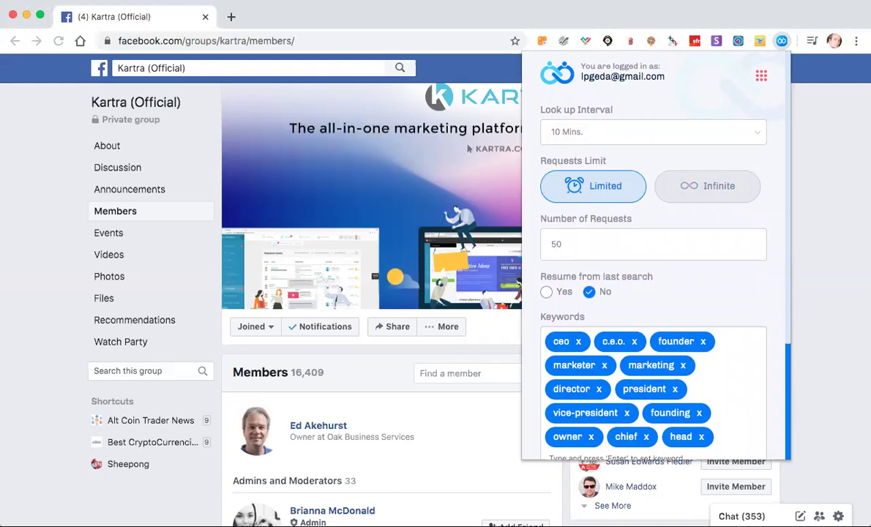
{"action": "double_click", "coordinate": [551, 238]}
{"action": "key", "text": "BackSpace"}
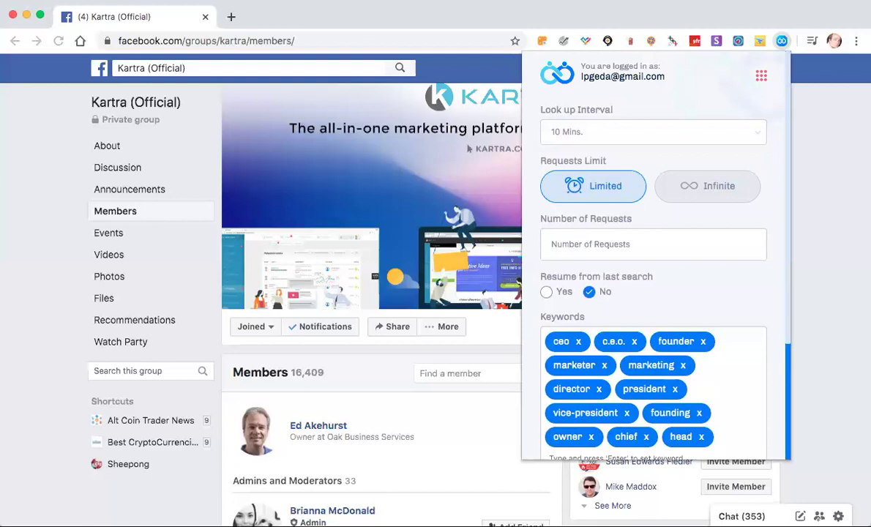
{"action": "type", "text": "5"}
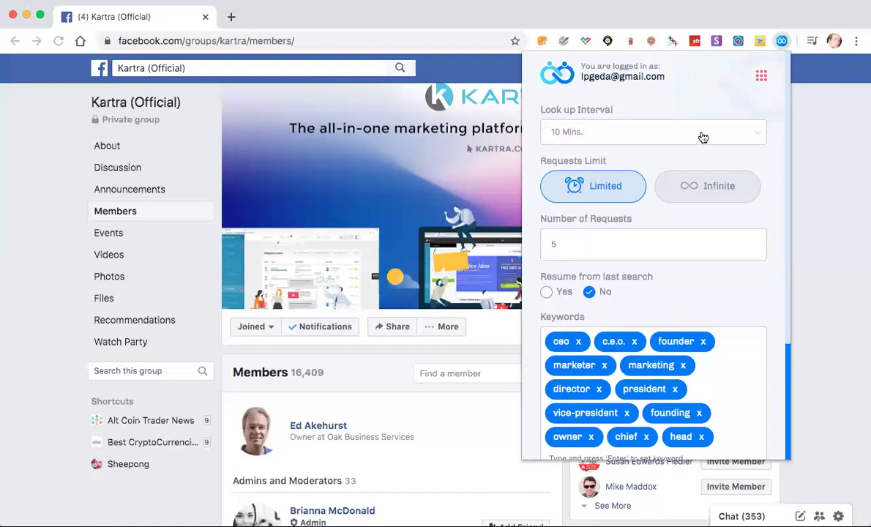
{"action": "left_click", "coordinate": [677, 125]}
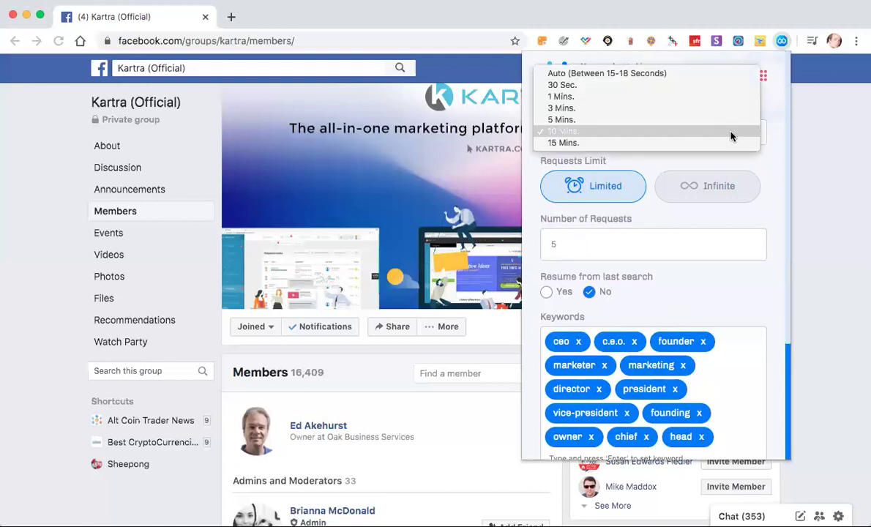
Step: Set the Look up Interval to Auto (Between 15-18 Seconds)
{"action": "left_click", "coordinate": [643, 75]}
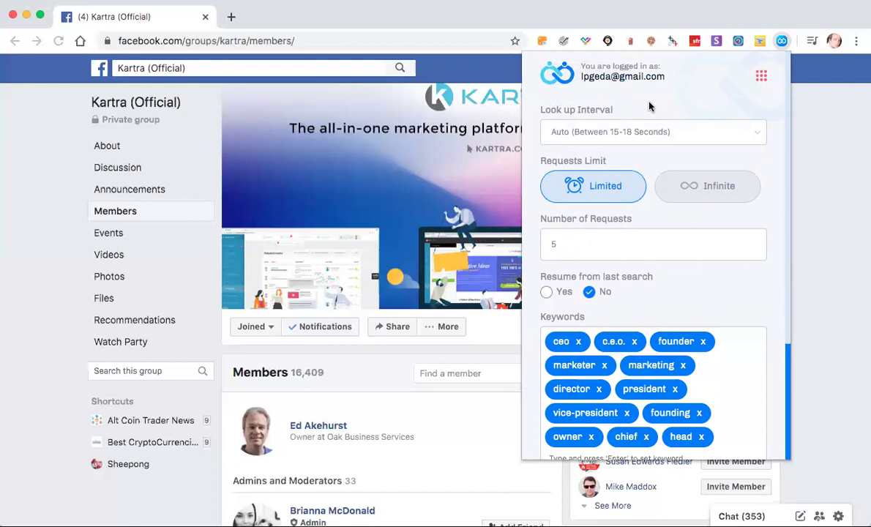
{"action": "scroll", "coordinate": [643, 181], "scroll_direction": "down", "scroll_amount": 2}
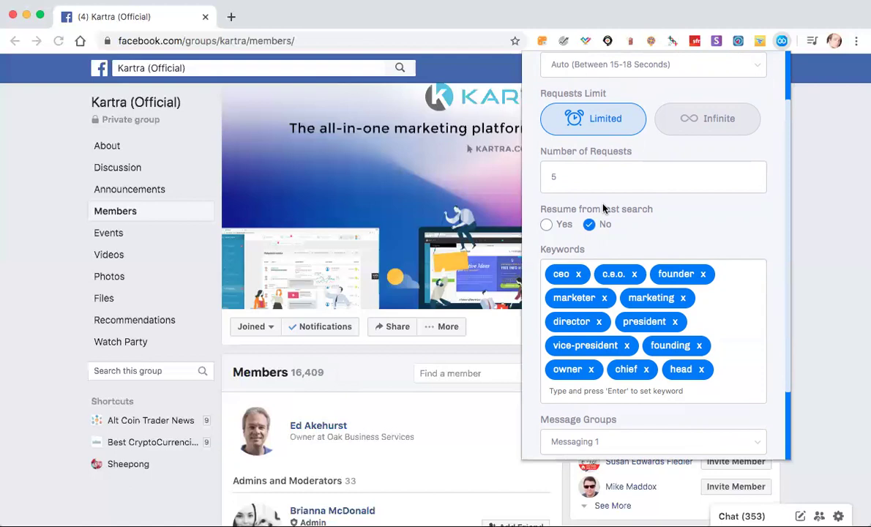
{"action": "scroll", "coordinate": [364, 286], "scroll_direction": "down", "scroll_amount": 2}
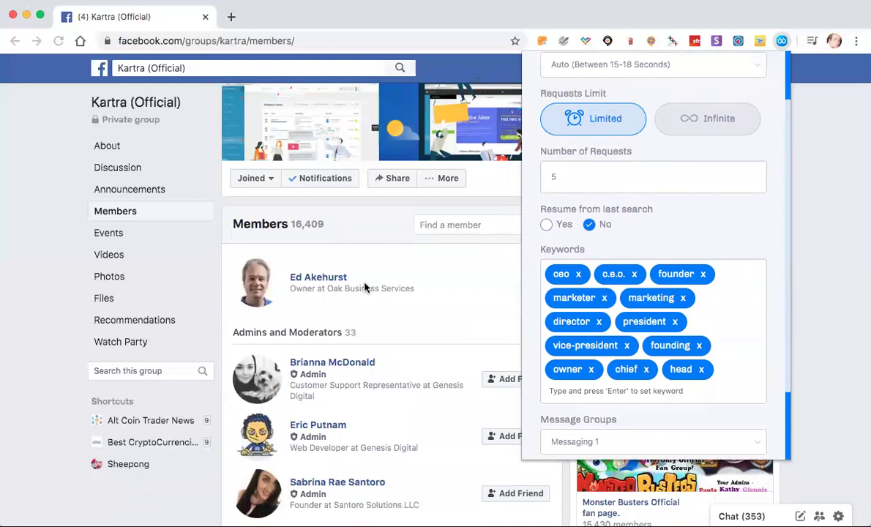
Step: Leave Resume from last search on No, after trying Yes with position 250
{"action": "left_click", "coordinate": [547, 226]}
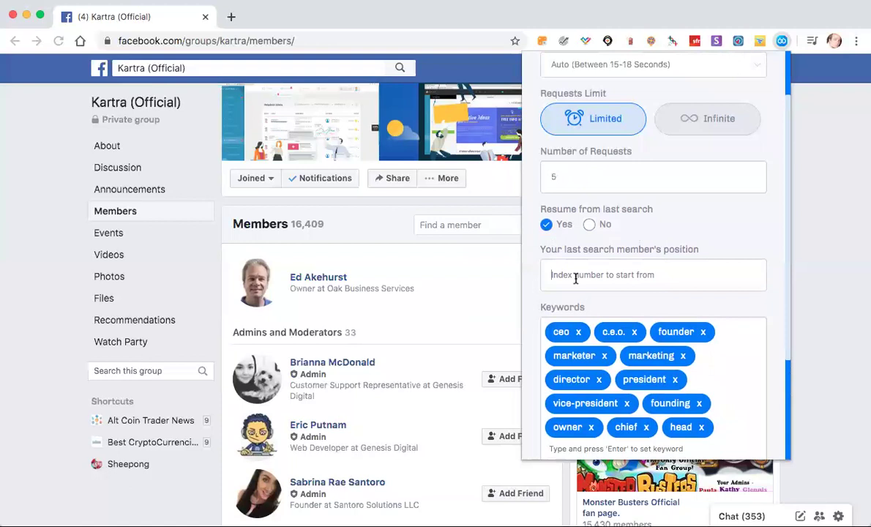
{"action": "left_click", "coordinate": [575, 278]}
{"action": "type", "text": "250"}
{"action": "key", "text": "BackSpace"}
{"action": "key", "text": "BackSpace"}
{"action": "key", "text": "BackSpace"}
{"action": "left_click", "coordinate": [590, 225]}
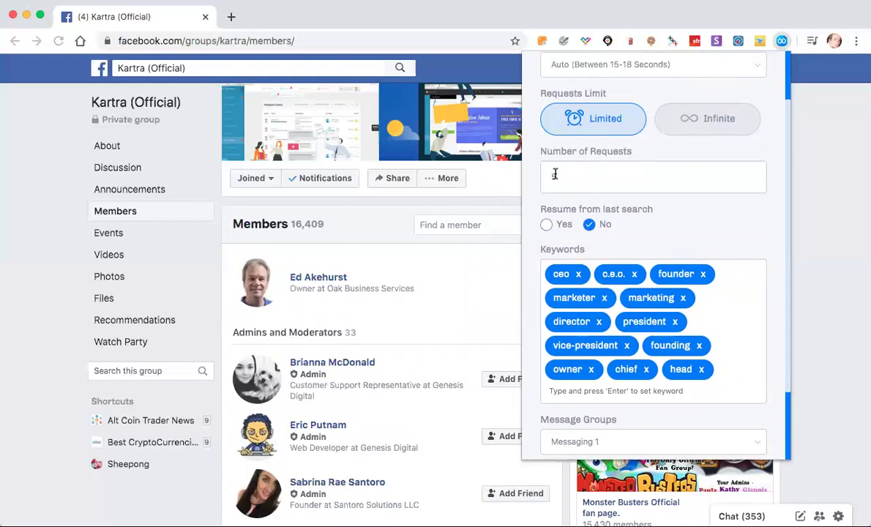
{"action": "scroll", "coordinate": [555, 173], "scroll_direction": "up", "scroll_amount": 2}
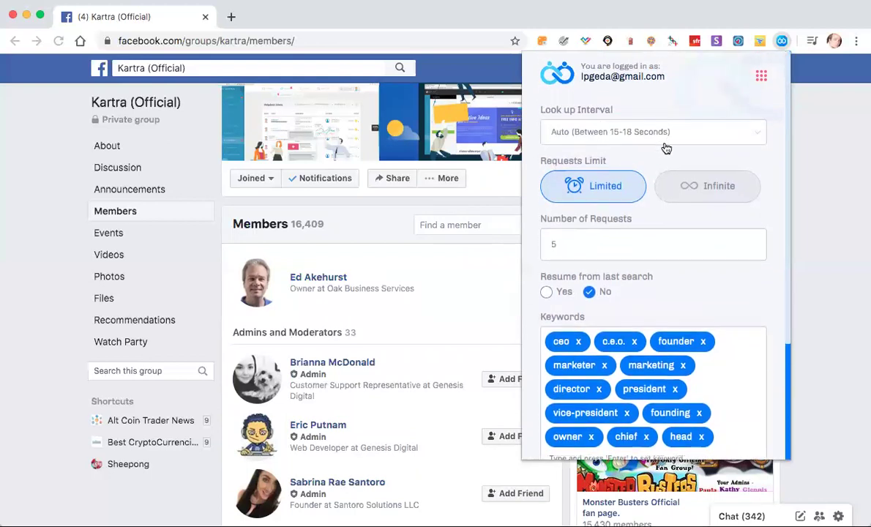
{"action": "scroll", "coordinate": [658, 184], "scroll_direction": "down", "scroll_amount": 1}
{"action": "scroll", "coordinate": [657, 175], "scroll_direction": "down", "scroll_amount": 4}
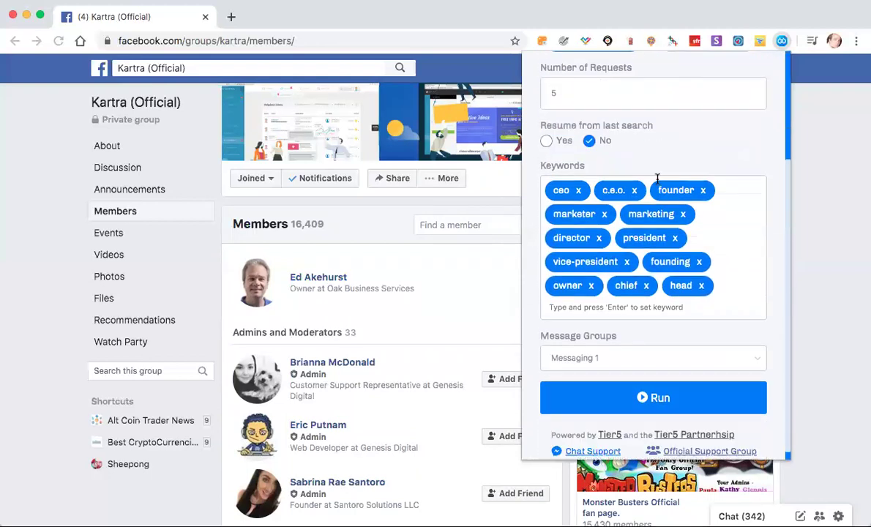
Step: Run Friend Connector to send requests to keyword-matching Kartra group members
{"action": "left_click", "coordinate": [653, 389]}
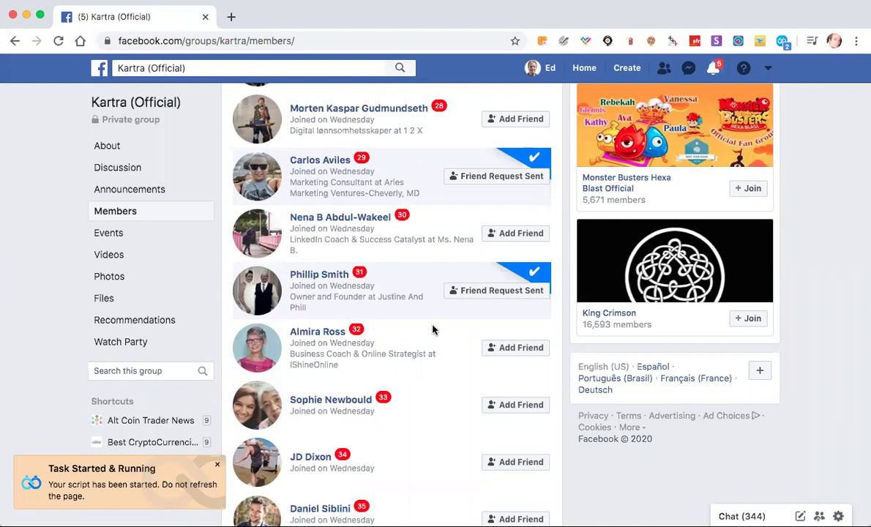
Step: Scroll down the Kartra members list to follow new requests, such as to member 52
{"action": "scroll", "coordinate": [431, 330], "scroll_direction": "down", "scroll_amount": 3}
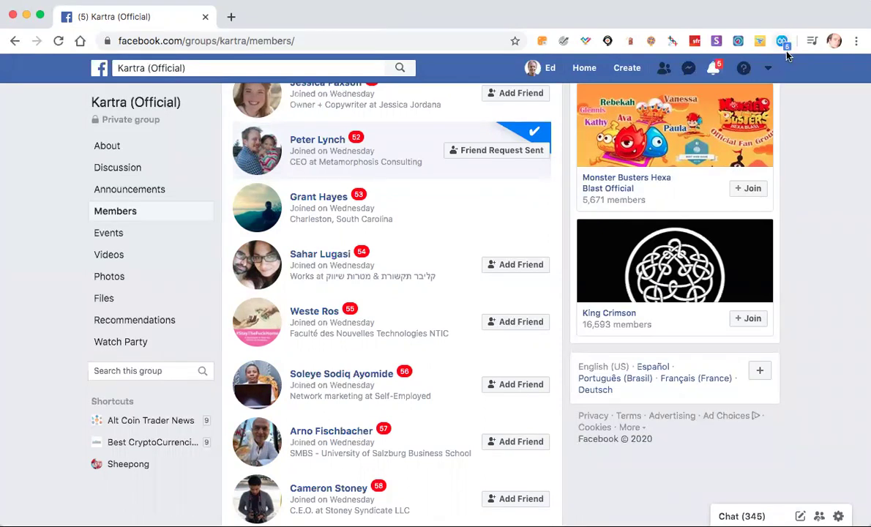
{"action": "left_click", "coordinate": [783, 44]}
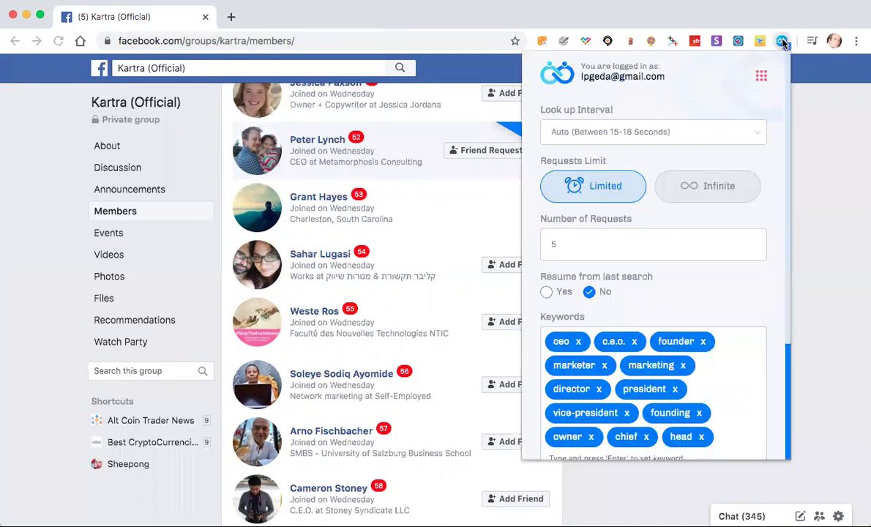
{"action": "scroll", "coordinate": [724, 214], "scroll_direction": "down", "scroll_amount": 2}
{"action": "scroll", "coordinate": [724, 214], "scroll_direction": "down", "scroll_amount": 1}
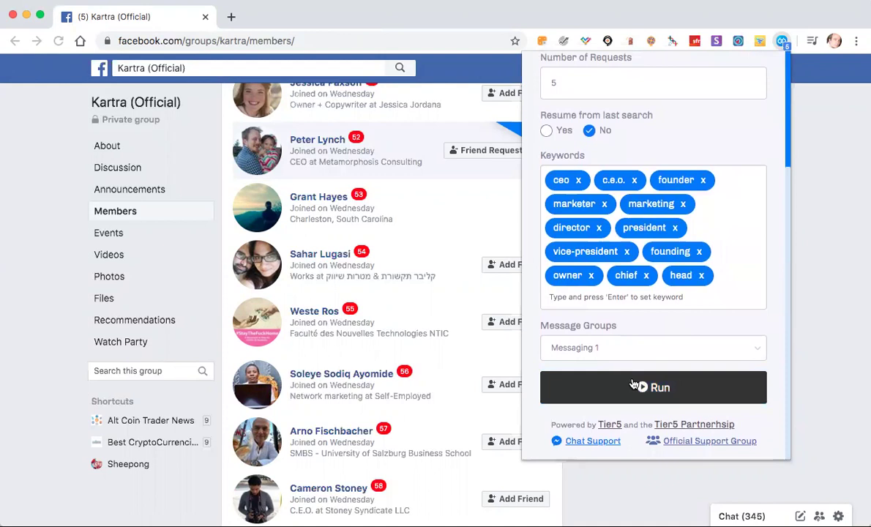
{"action": "scroll", "coordinate": [634, 385], "scroll_direction": "up", "scroll_amount": 3}
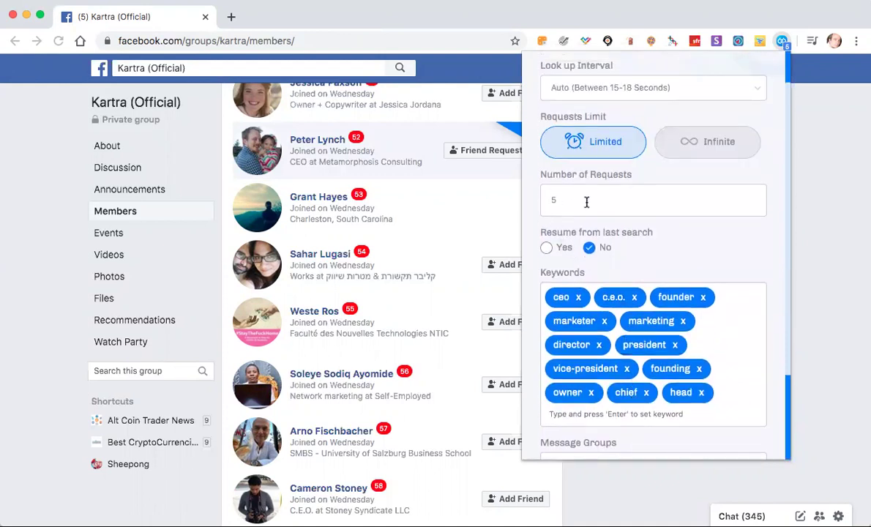
{"action": "scroll", "coordinate": [651, 398], "scroll_direction": "down", "scroll_amount": 3}
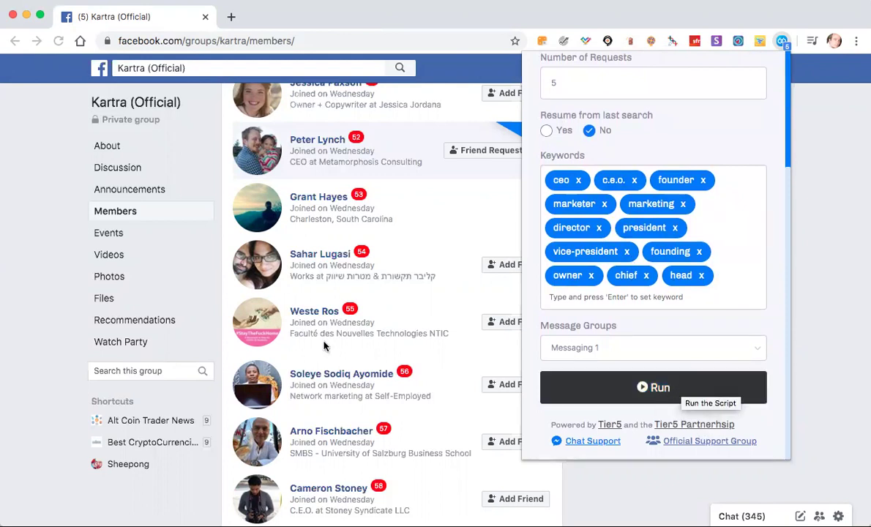
{"action": "left_click", "coordinate": [699, 391]}
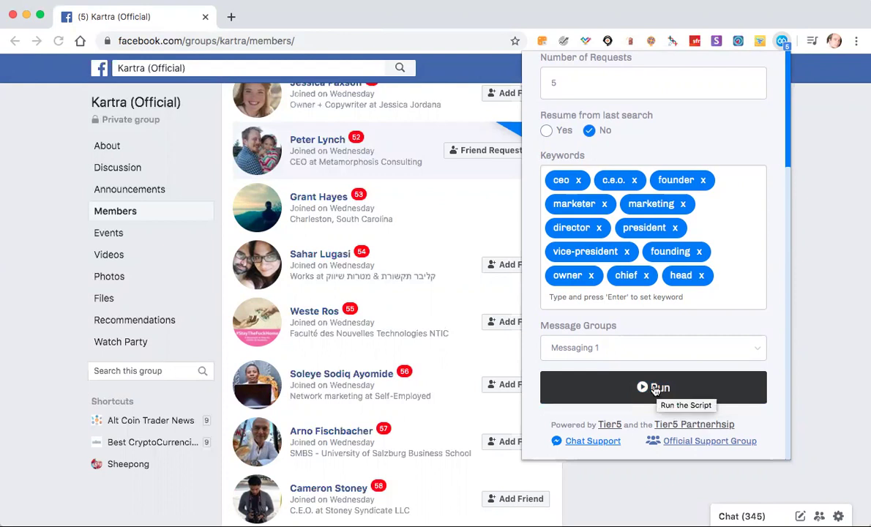
{"action": "scroll", "coordinate": [651, 399], "scroll_direction": "up", "scroll_amount": 5}
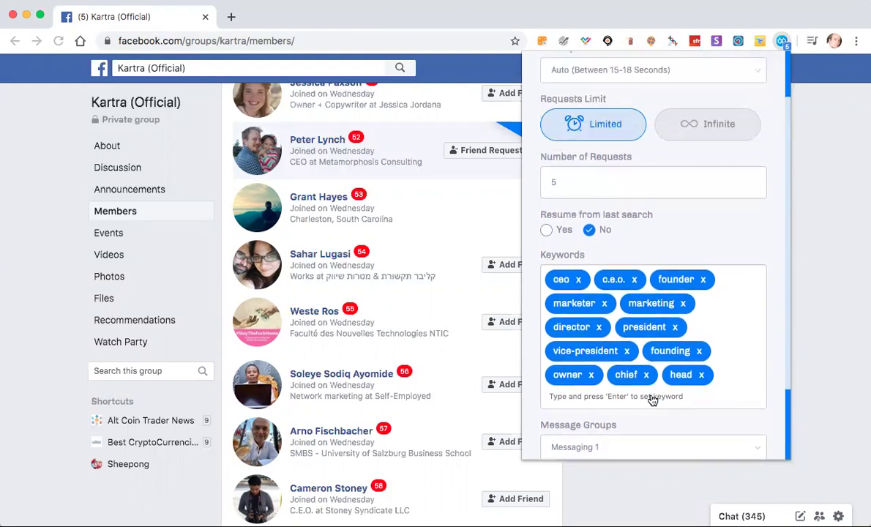
{"action": "scroll", "coordinate": [651, 398], "scroll_direction": "down", "scroll_amount": 1}
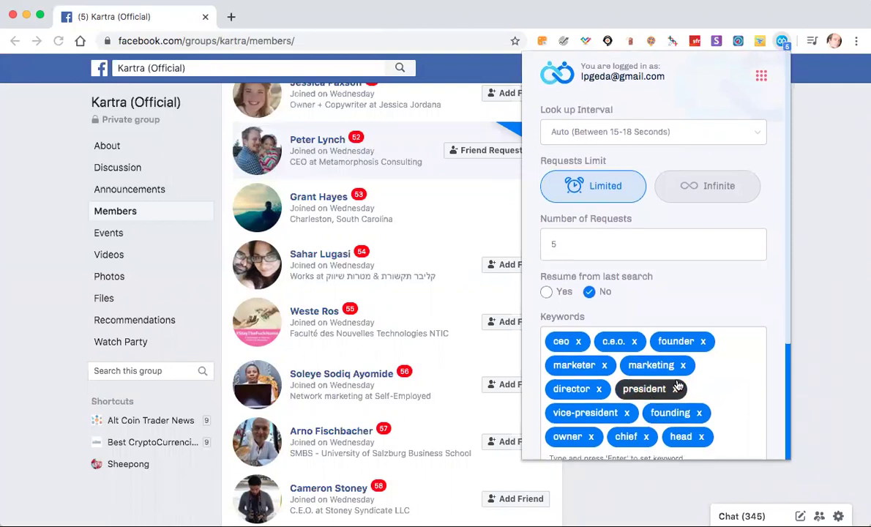
{"action": "scroll", "coordinate": [651, 395], "scroll_direction": "down", "scroll_amount": 4}
{"action": "scroll", "coordinate": [659, 391], "scroll_direction": "up", "scroll_amount": 4}
{"action": "scroll", "coordinate": [677, 386], "scroll_direction": "down", "scroll_amount": 1}
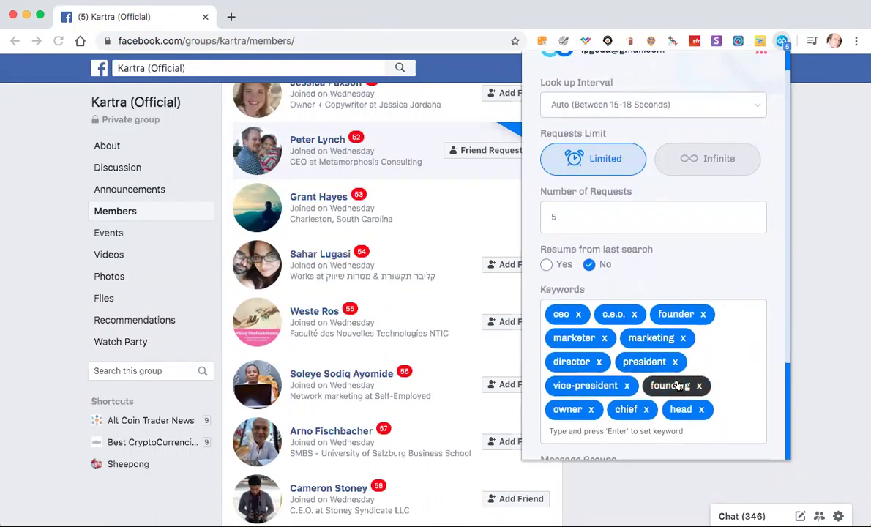
{"action": "scroll", "coordinate": [677, 386], "scroll_direction": "up", "scroll_amount": 1}
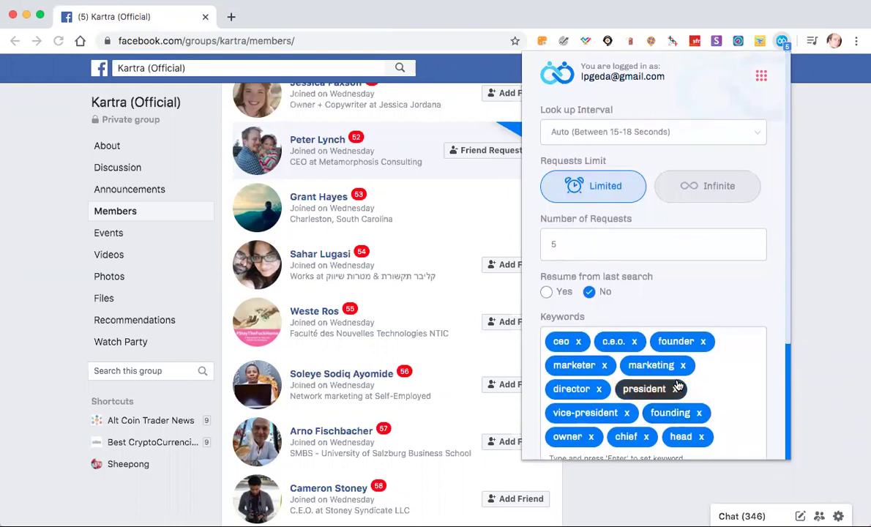